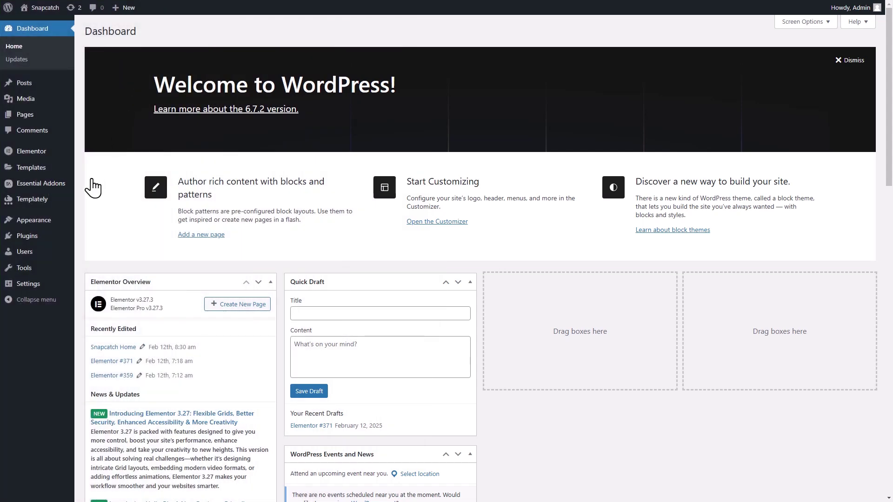
- Find Stacked Cards under Essential Addons > Elements, switch it on and save settings
{"action": "left_click", "coordinate": [41, 183]}
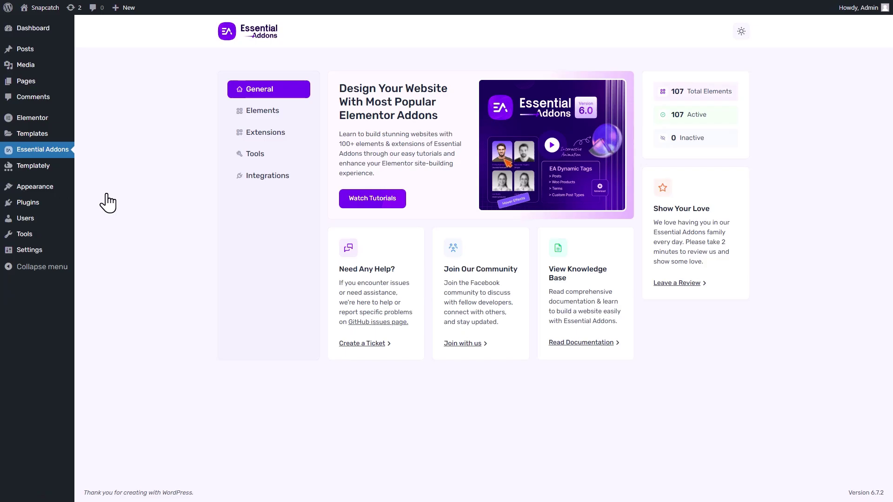
{"action": "left_click", "coordinate": [261, 111]}
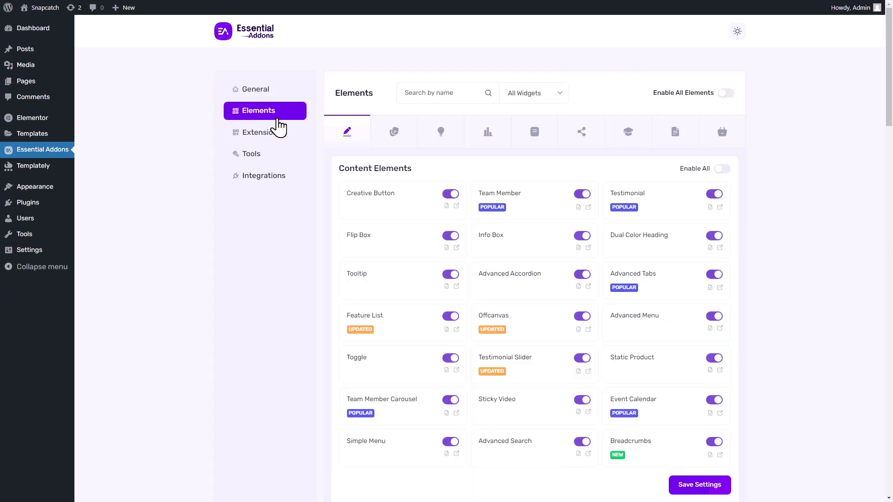
{"action": "left_click", "coordinate": [445, 93]}
{"action": "type", "text": "Stacked Cards"}
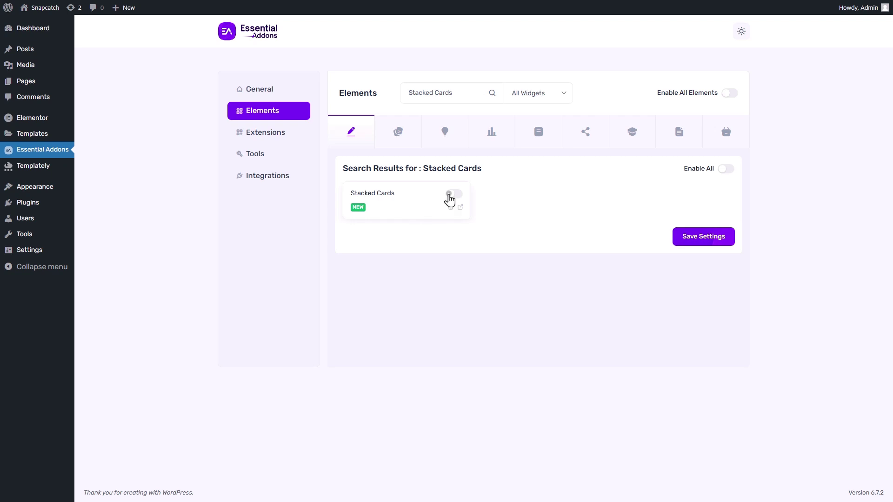
{"action": "left_click", "coordinate": [453, 194]}
{"action": "left_click", "coordinate": [712, 241]}
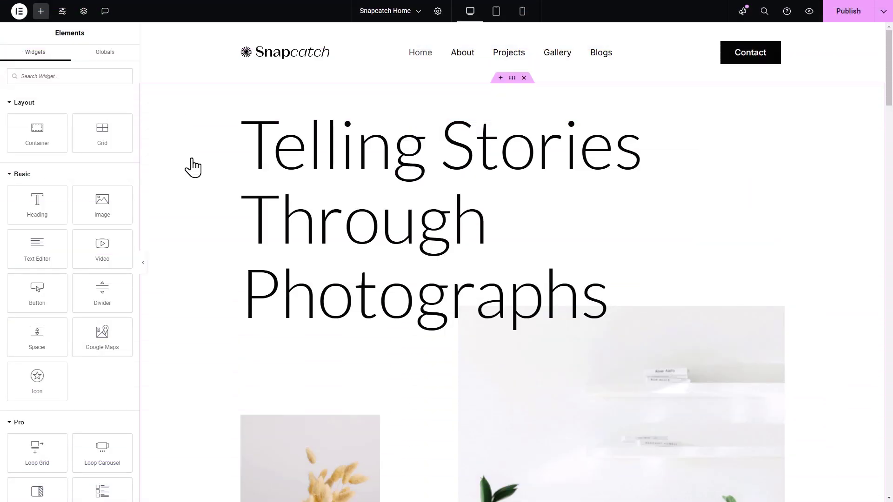
{"action": "scroll", "coordinate": [194, 167], "scroll_direction": "down", "scroll_amount": 10}
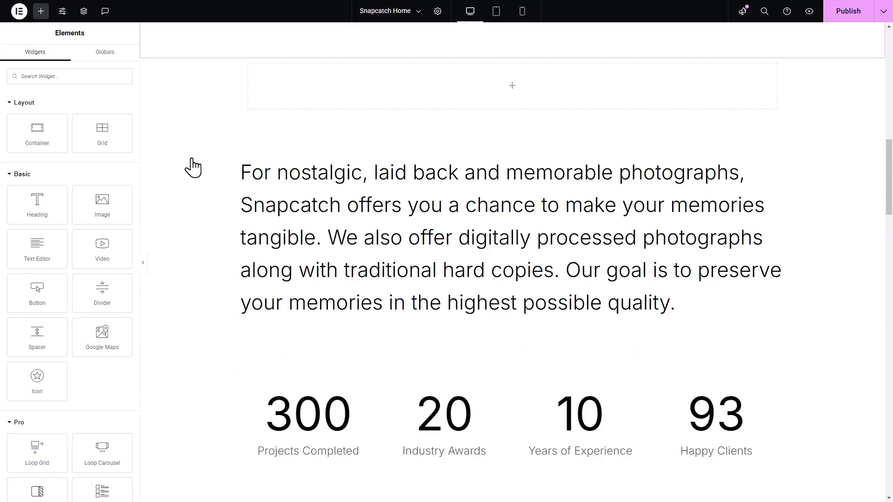
- Search 'Stacked Cards' and drag the Stacked Cards widget into the empty home-page section
{"action": "left_click", "coordinate": [68, 77]}
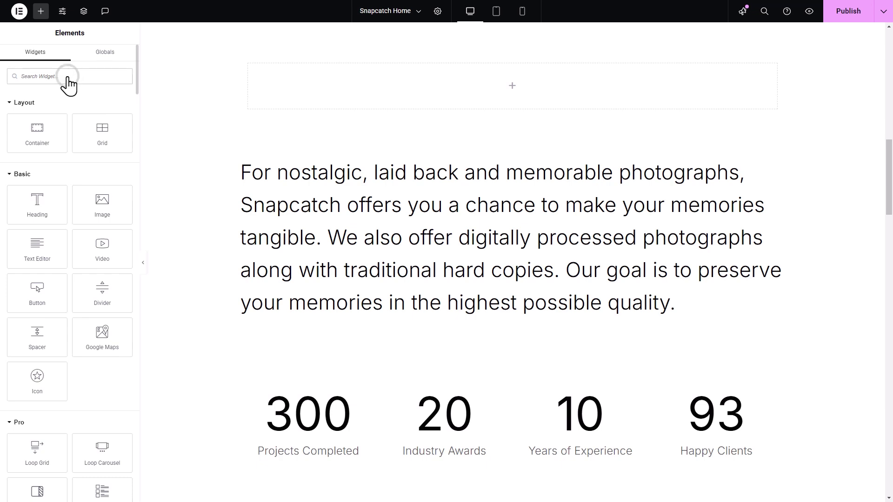
{"action": "type", "text": "Stacked Cards"}
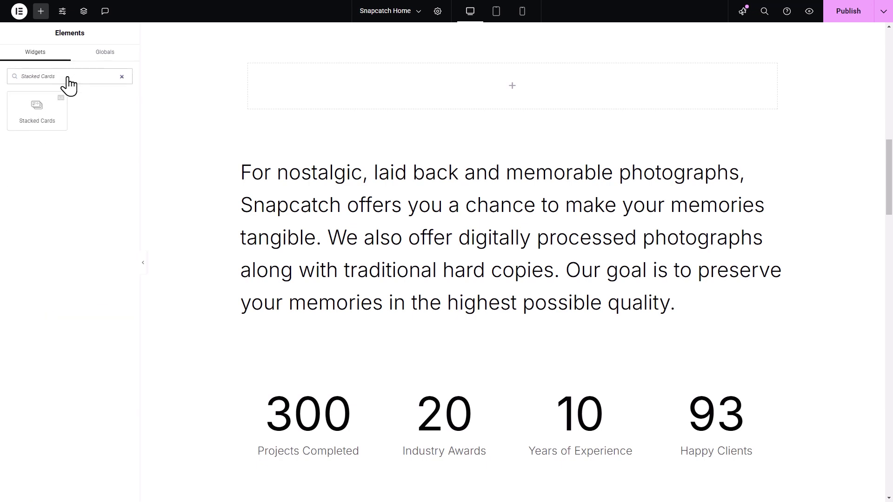
{"action": "left_click_drag", "start_coordinate": [37, 110], "coordinate": [513, 85]}
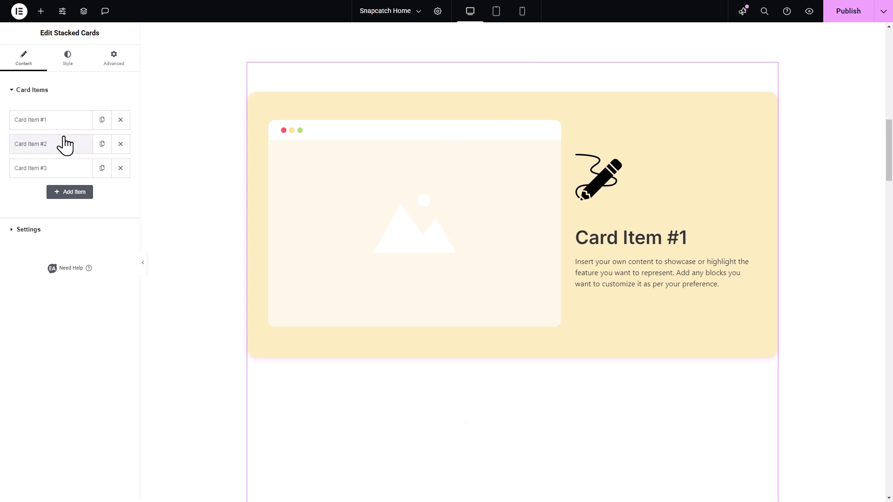
- Retitle Card Item #1 as 'Portrait Photography Projects'
{"action": "left_click", "coordinate": [49, 120]}
{"action": "left_click", "coordinate": [95, 143]}
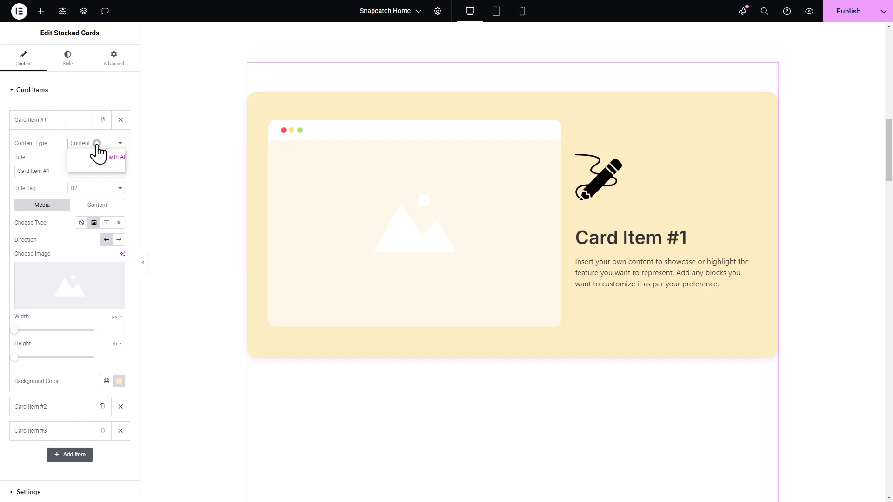
{"action": "left_click", "coordinate": [80, 155]}
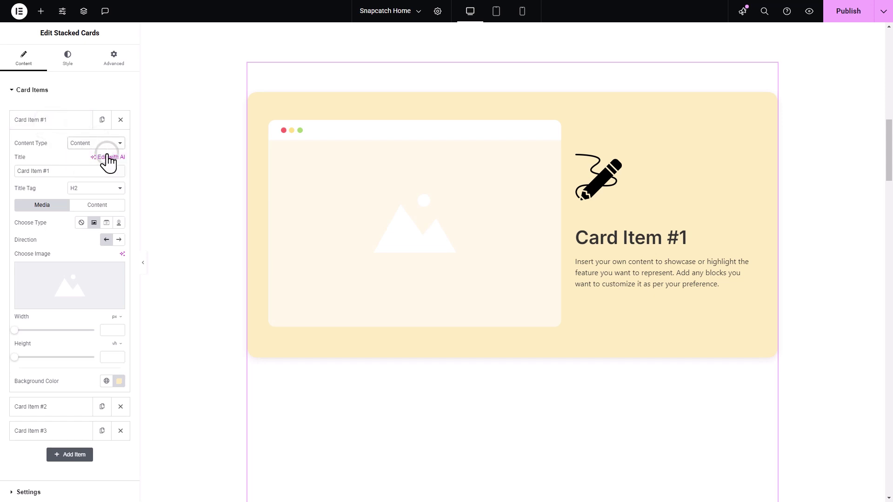
{"action": "triple_click", "coordinate": [63, 172]}
{"action": "type", "text": "Portrait Photography Projects"}
{"action": "left_click", "coordinate": [94, 187]}
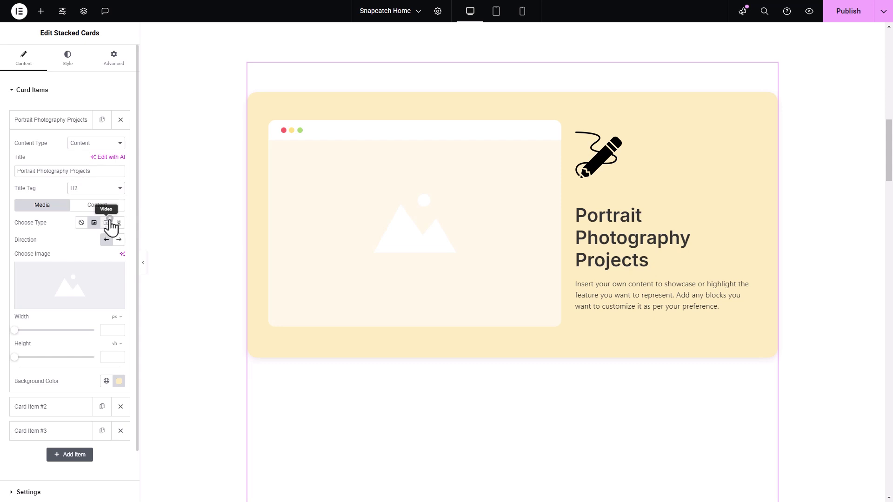
- Set the first card's media type to Image using the black-and-white portrait grid
{"action": "left_click", "coordinate": [110, 223]}
{"action": "left_click", "coordinate": [117, 223]}
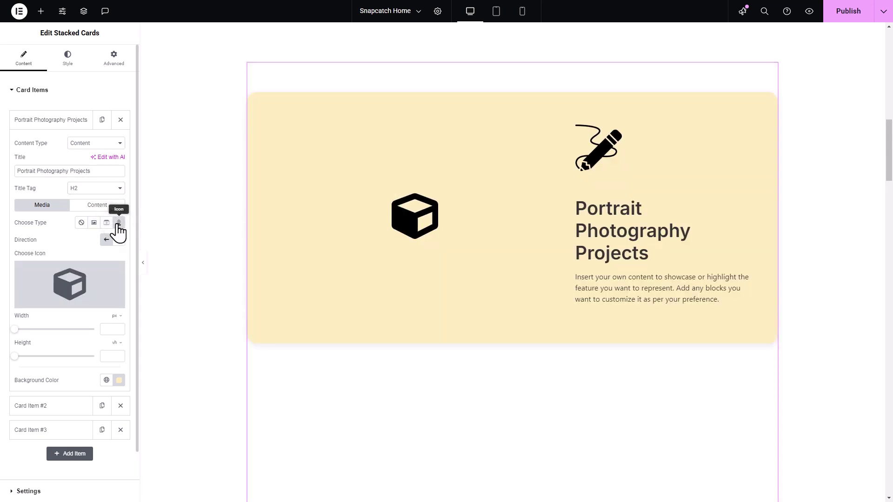
{"action": "left_click", "coordinate": [93, 223]}
{"action": "left_click", "coordinate": [43, 283]}
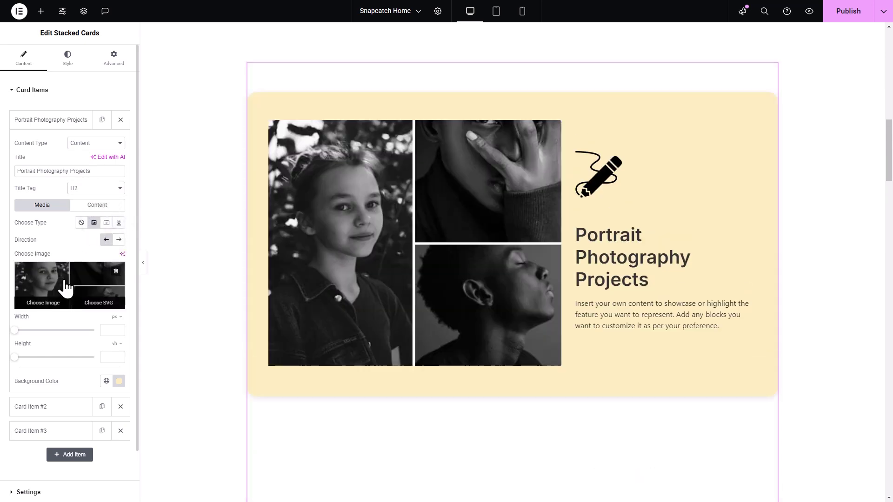
- Give the portrait card's content a Camera icon from the Icon Library
{"action": "left_click", "coordinate": [97, 205]}
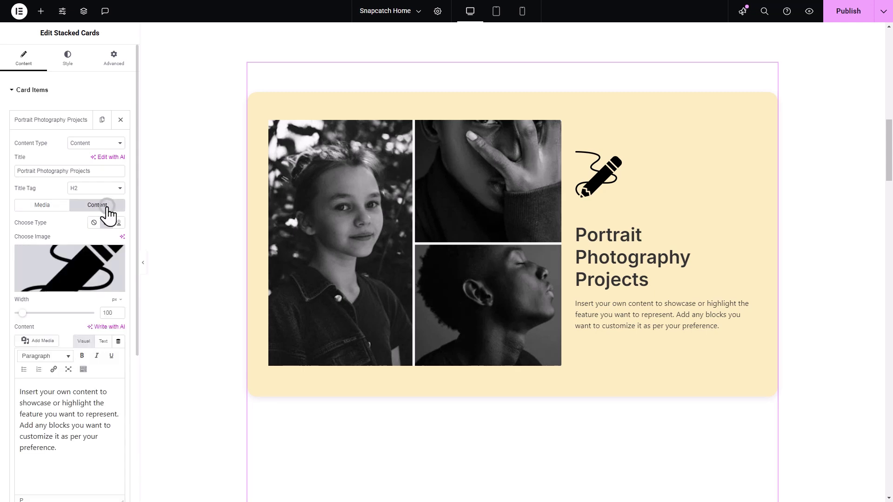
{"action": "left_click", "coordinate": [118, 223]}
{"action": "left_click", "coordinate": [70, 269]}
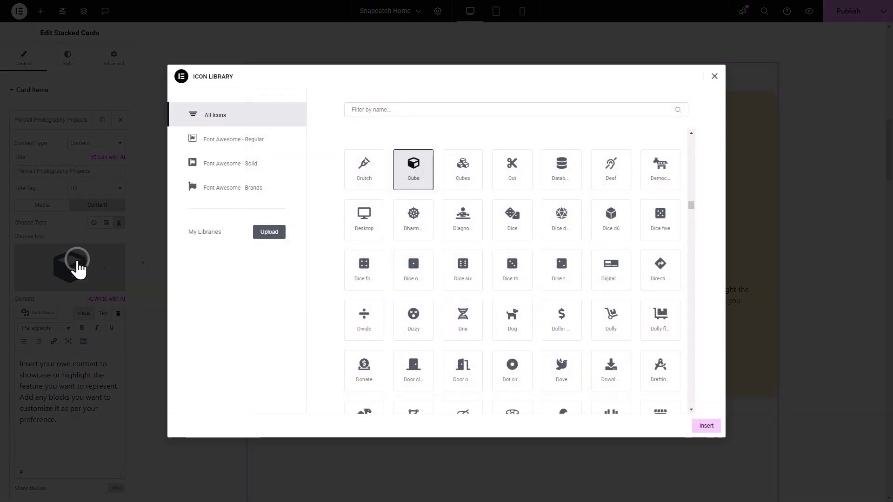
{"action": "left_click", "coordinate": [405, 109]}
{"action": "type", "text": "Camera"}
{"action": "left_click", "coordinate": [364, 170]}
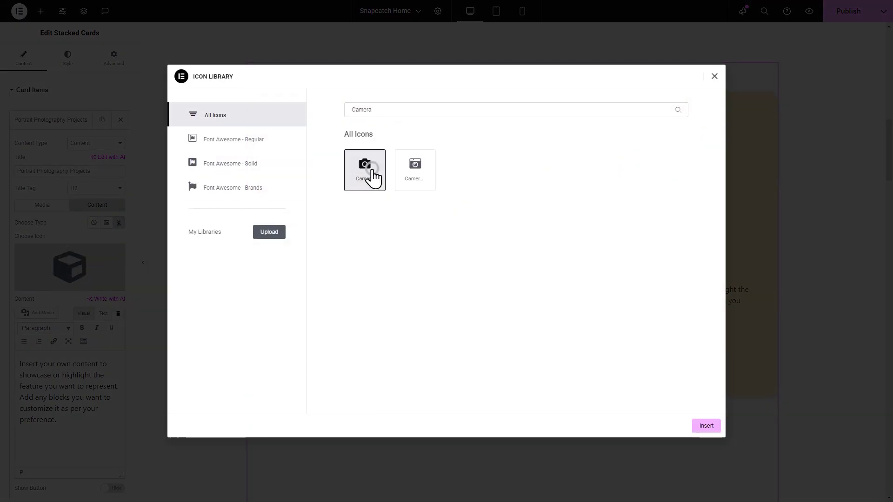
{"action": "left_click", "coordinate": [706, 426]}
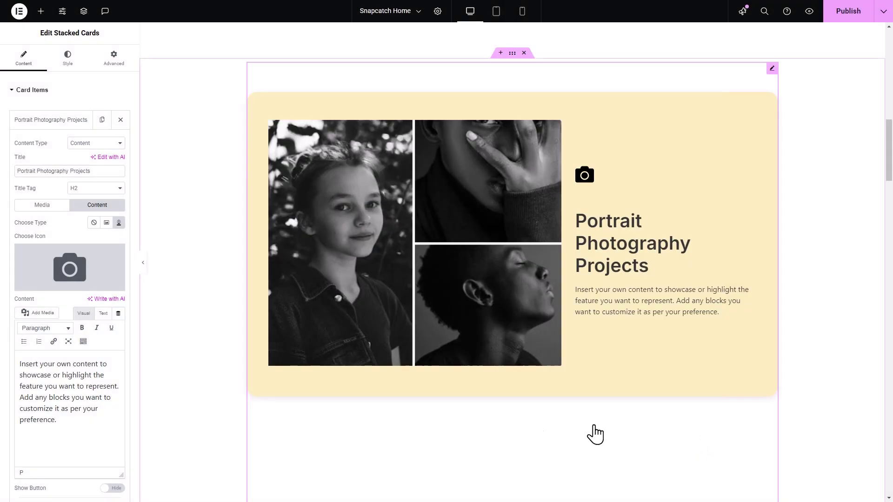
- Paste the portrait description, make the background black and set Media Direction to Right
{"action": "key", "text": "ctrl+a"}
{"action": "key", "text": "ctrl+v"}
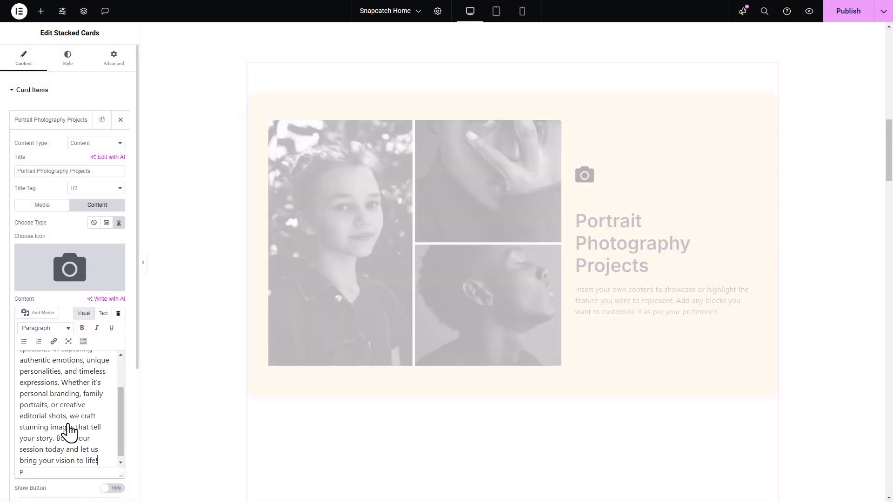
{"action": "scroll", "coordinate": [124, 326], "scroll_direction": "down", "scroll_amount": 2}
{"action": "left_click", "coordinate": [118, 463]}
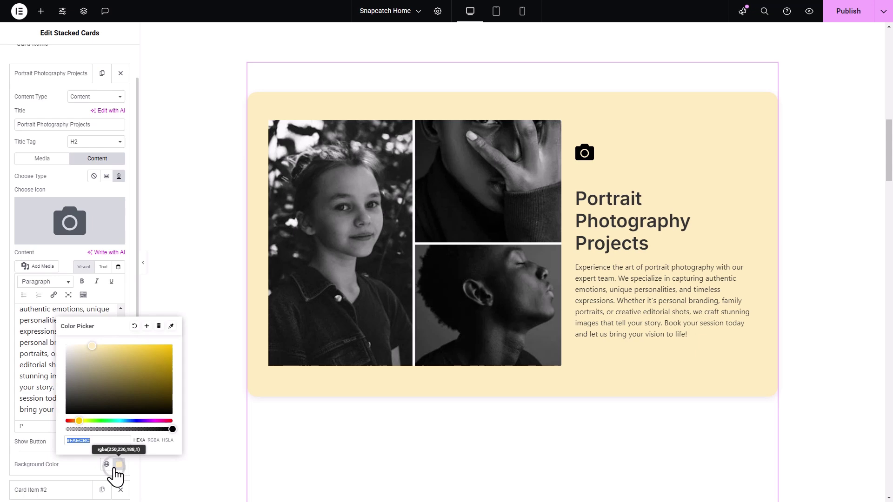
{"action": "left_click", "coordinate": [82, 432]}
{"action": "left_click", "coordinate": [42, 159]}
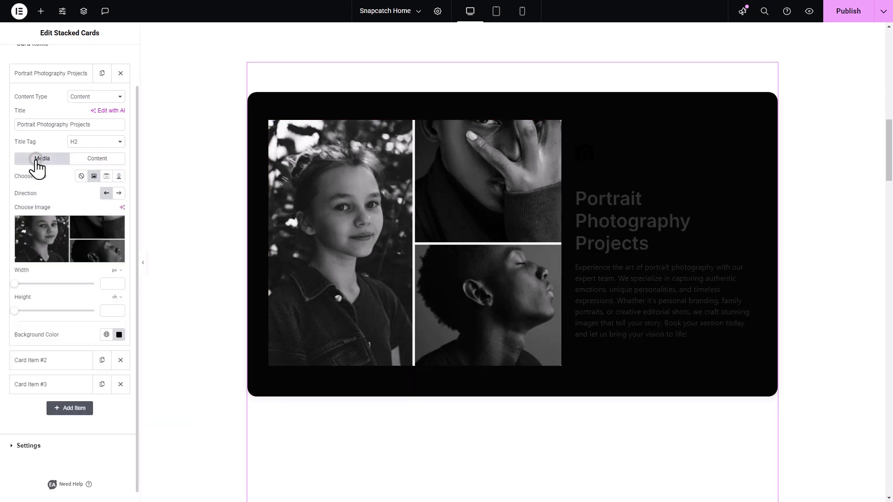
{"action": "left_click", "coordinate": [118, 194]}
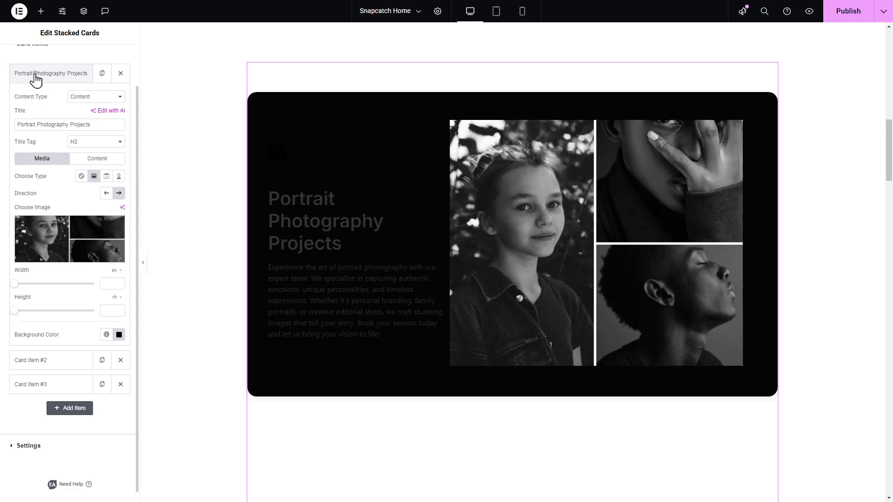
- Retitle Card Item #2 as 'Interior Photography Projects' and change its background colour
{"action": "left_click", "coordinate": [42, 73]}
{"action": "scroll", "coordinate": [350, 194], "scroll_direction": "down", "scroll_amount": 3}
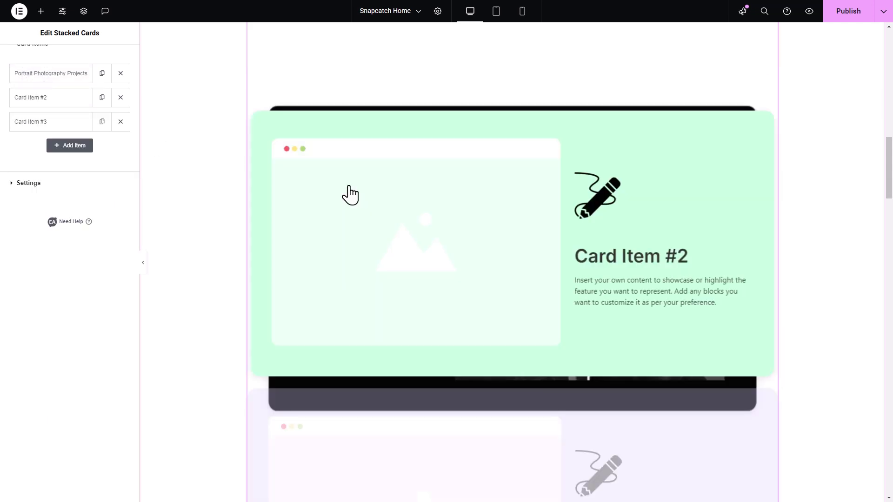
{"action": "left_click", "coordinate": [31, 97]}
{"action": "double_click", "coordinate": [33, 148]}
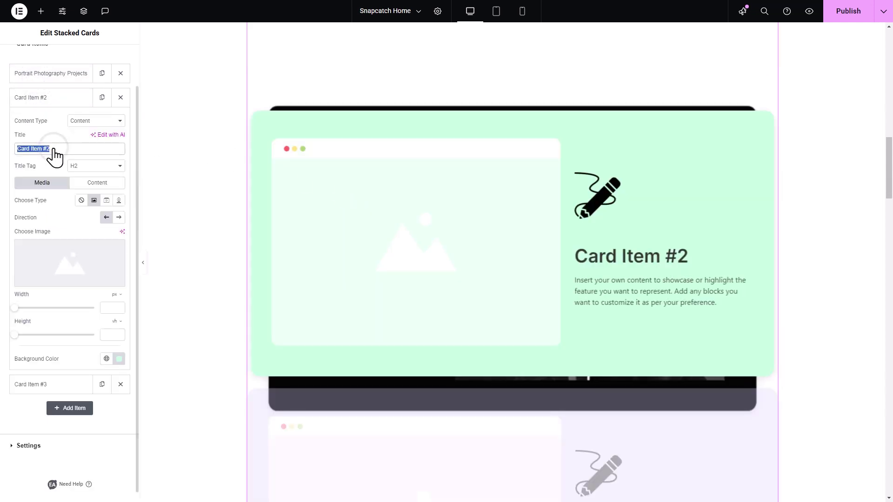
{"action": "type", "text": "Interior Photography Projects"}
{"action": "left_click", "coordinate": [119, 359]}
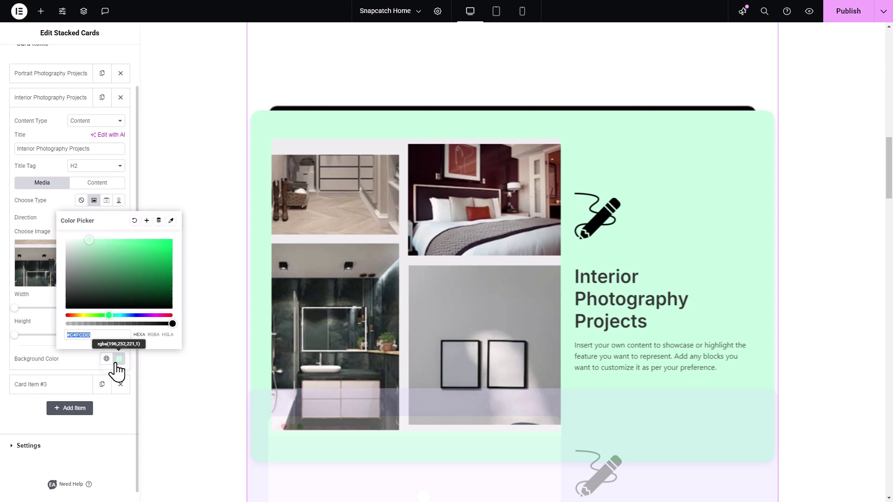
{"action": "left_click", "coordinate": [97, 182]}
- Replace the second card's description with the pasted interior photography text
{"action": "left_click", "coordinate": [43, 263]}
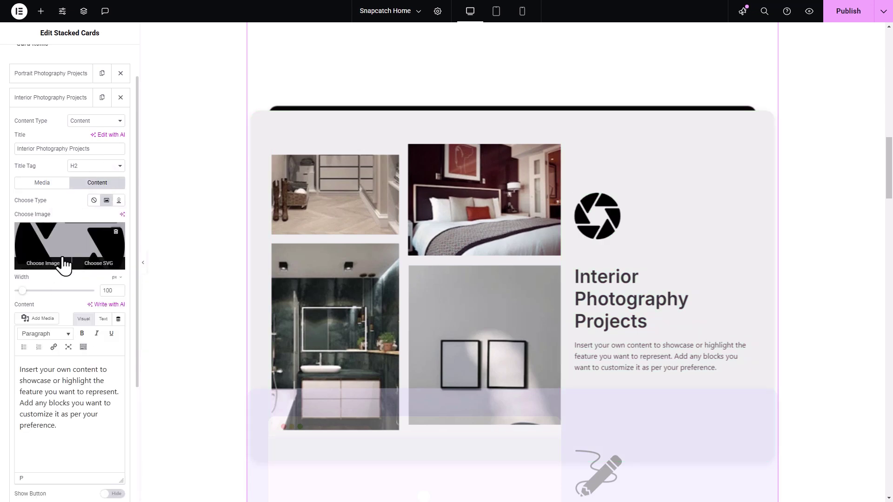
{"action": "left_click", "coordinate": [69, 398]}
{"action": "key", "text": "ctrl+a"}
{"action": "type", "text": "Showcase your space with stunning interior photography. We capture the beauty, design, and ambiance of homes, hotels, offices, and commercial spaces with expert lighting and composition. Perfect for architects, designers, and real estate professionals looking to make a lasting impression. Book a session today to highlight your interiors in the best light!"}
{"action": "left_click", "coordinate": [51, 98]}
{"action": "scroll", "coordinate": [523, 248], "scroll_direction": "down", "scroll_amount": 3}
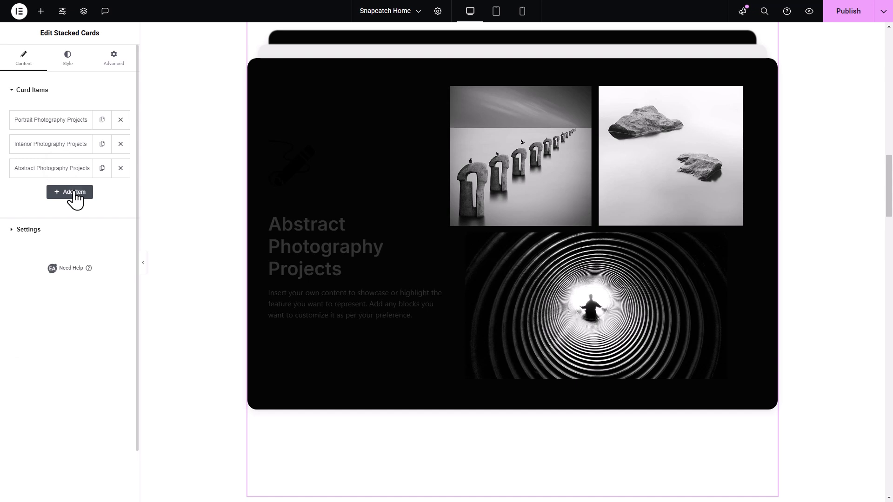
- Add a fourth card using the saved 'Call To Action' template on a #EBEDEC background
{"action": "left_click", "coordinate": [69, 192]}
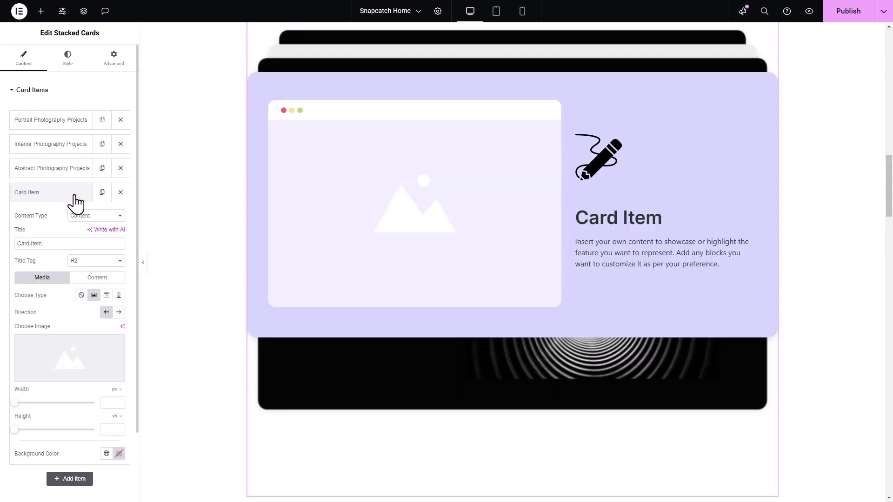
{"action": "left_click", "coordinate": [96, 215]}
{"action": "left_click", "coordinate": [95, 234]}
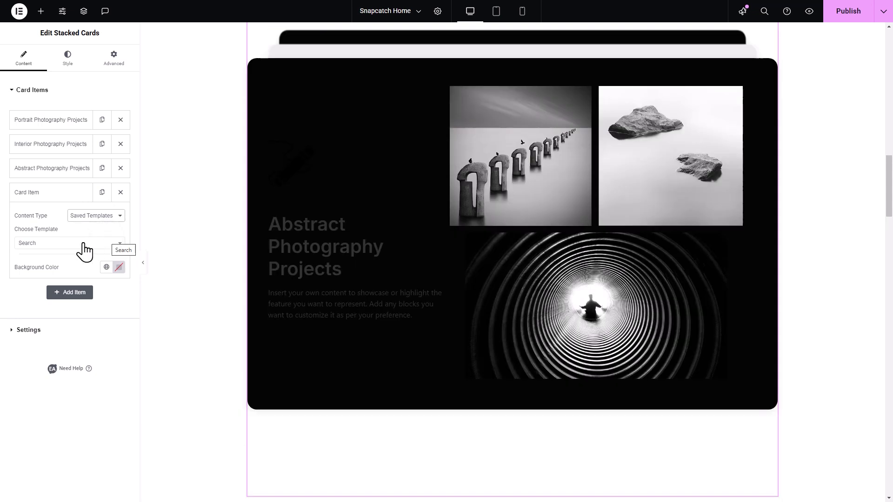
{"action": "left_click", "coordinate": [84, 243]}
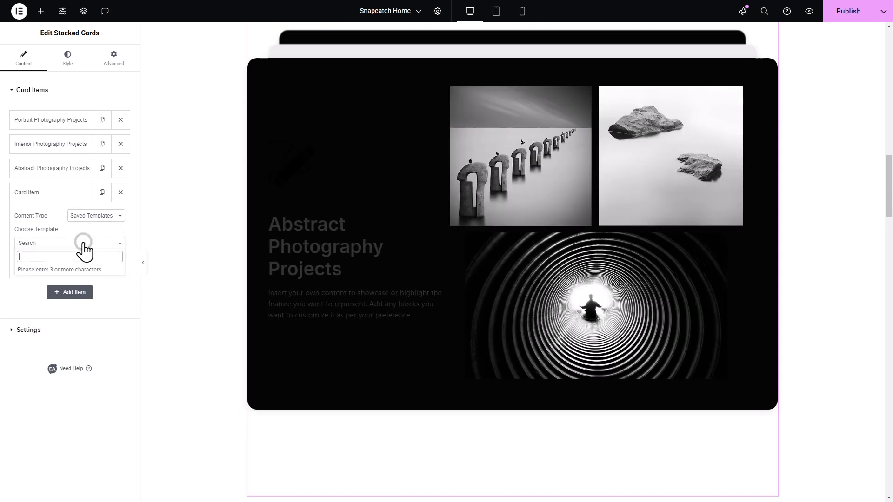
{"action": "type", "text": "Call To Action"}
{"action": "left_click", "coordinate": [50, 268]}
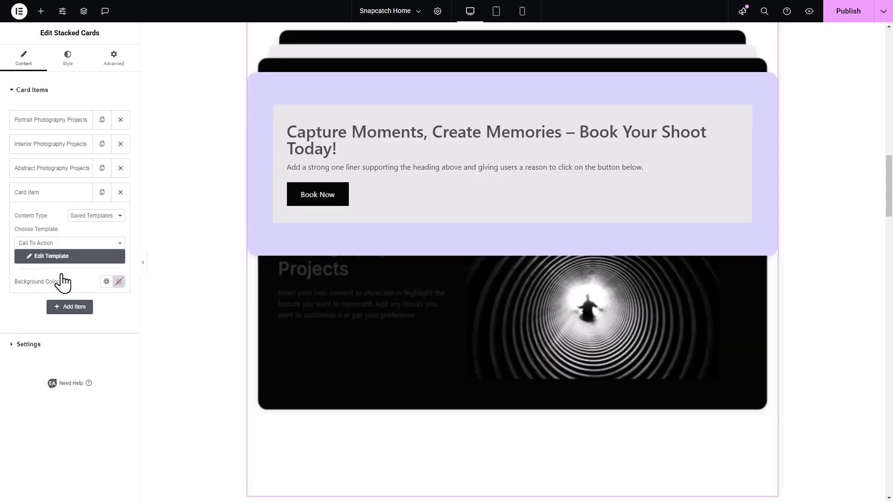
{"action": "left_click", "coordinate": [119, 281]}
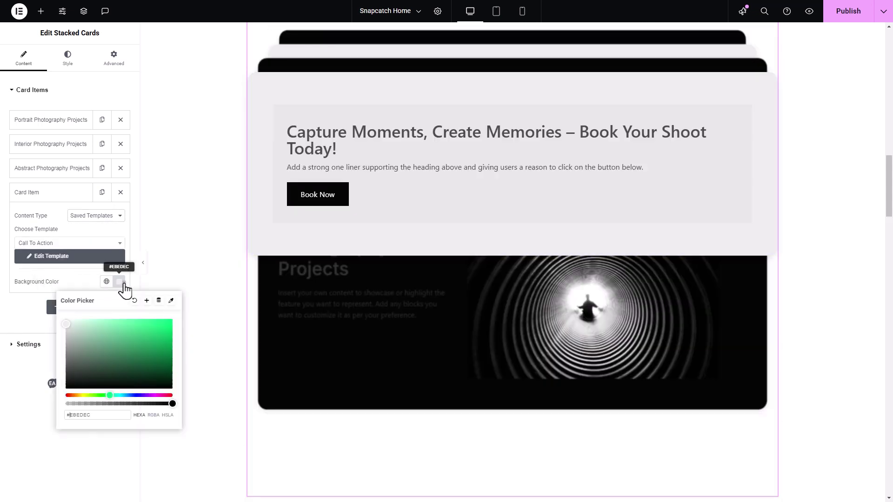
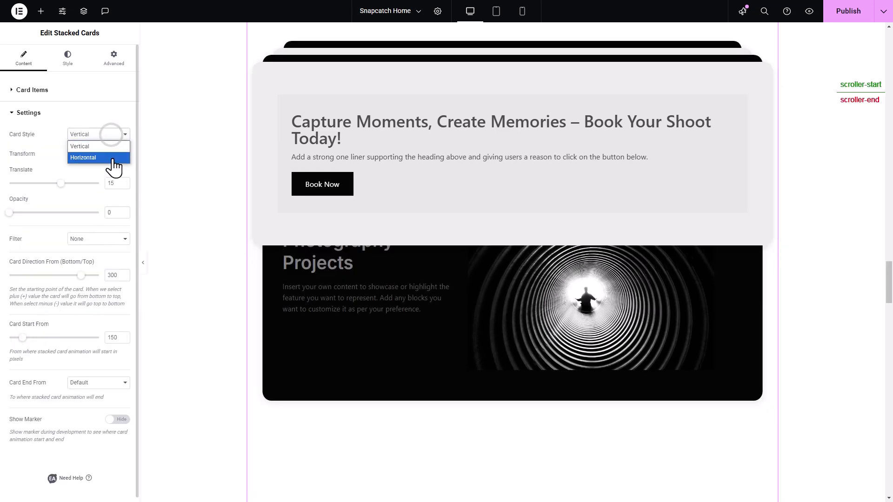
- Try a horizontal card arrangement, then switch the cards back to vertical stacking
{"action": "left_click", "coordinate": [98, 155]}
{"action": "scroll", "coordinate": [352, 173], "scroll_direction": "down", "scroll_amount": 6}
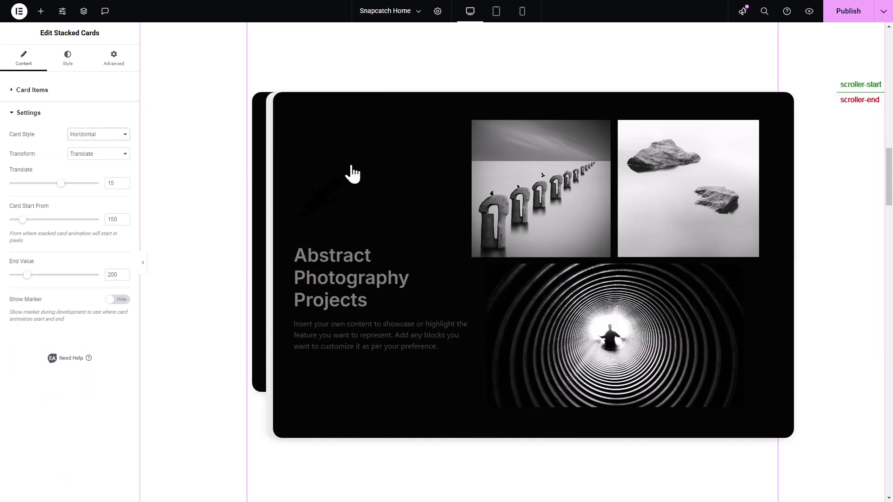
{"action": "scroll", "coordinate": [352, 173], "scroll_direction": "down", "scroll_amount": 6}
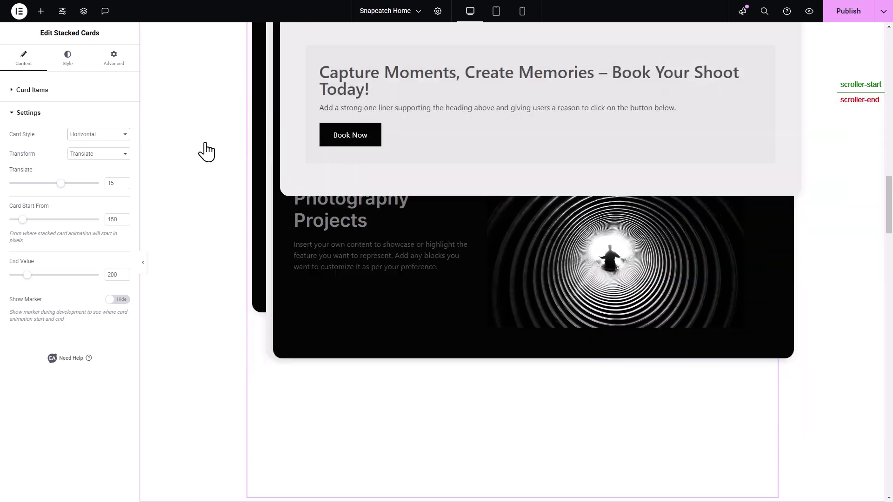
{"action": "left_click", "coordinate": [98, 135]}
{"action": "left_click", "coordinate": [98, 147]}
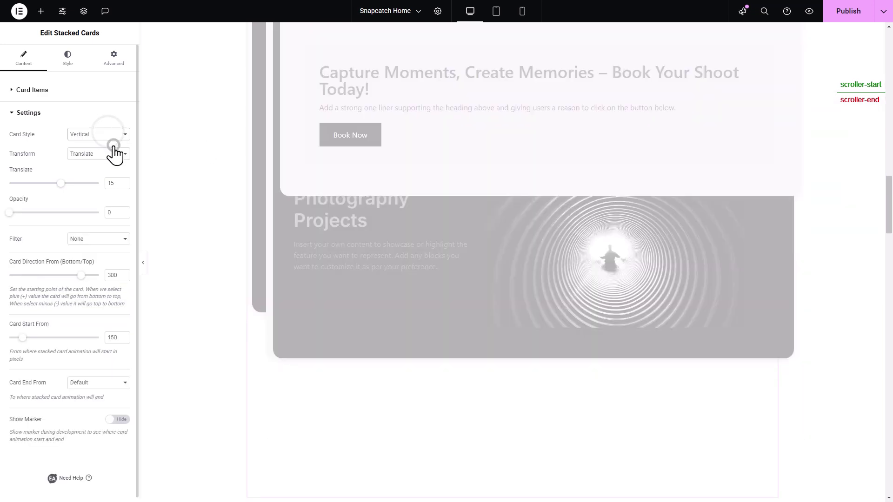
- Keep Translate as the card transform and set the card filter to Blur
{"action": "left_click", "coordinate": [123, 155]}
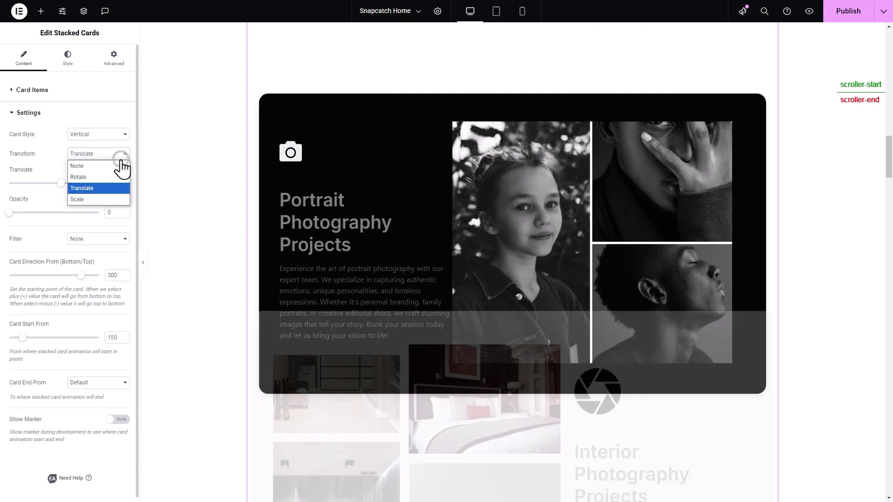
{"action": "left_click", "coordinate": [112, 193]}
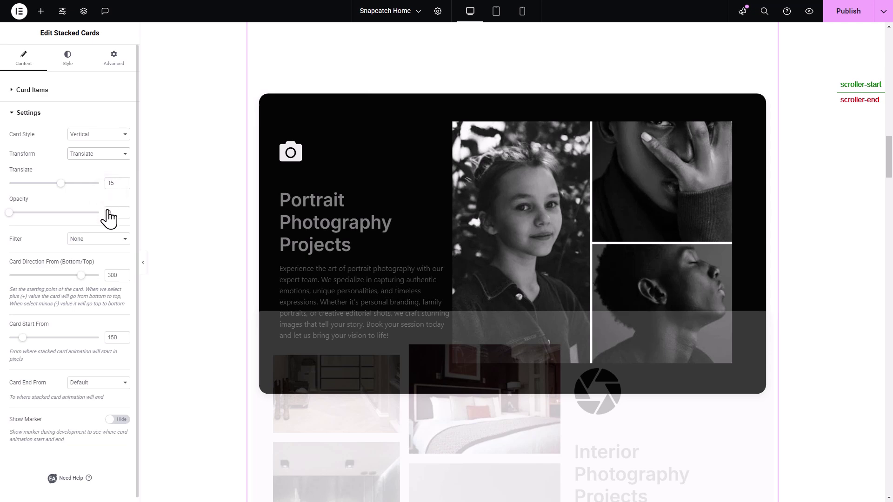
{"action": "left_click", "coordinate": [97, 239]}
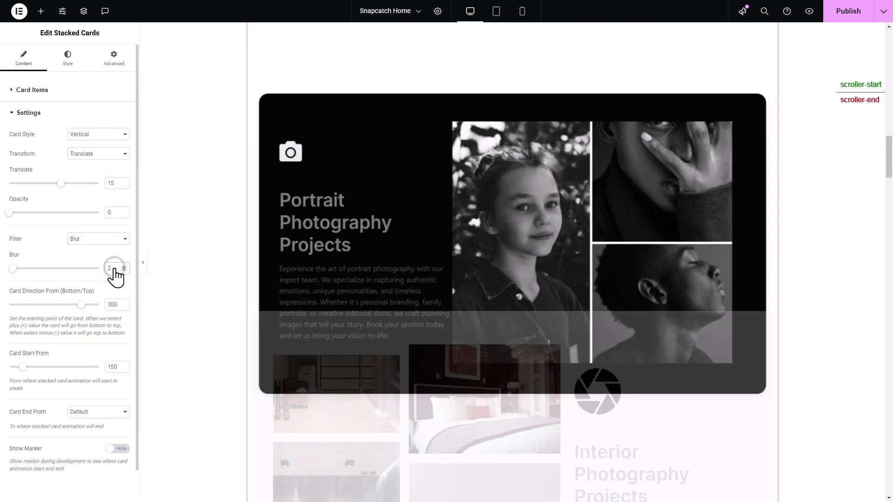
{"action": "type", "text": "3"}
{"action": "scroll", "coordinate": [503, 267], "scroll_direction": "down", "scroll_amount": 5}
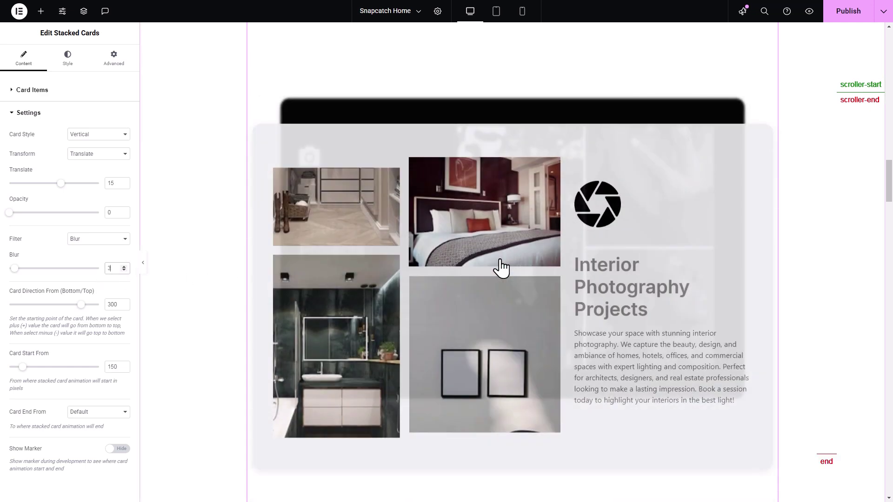
{"action": "scroll", "coordinate": [503, 267], "scroll_direction": "down", "scroll_amount": 5}
{"action": "scroll", "coordinate": [503, 267], "scroll_direction": "down", "scroll_amount": 5}
{"action": "scroll", "coordinate": [503, 267], "scroll_direction": "down", "scroll_amount": 5}
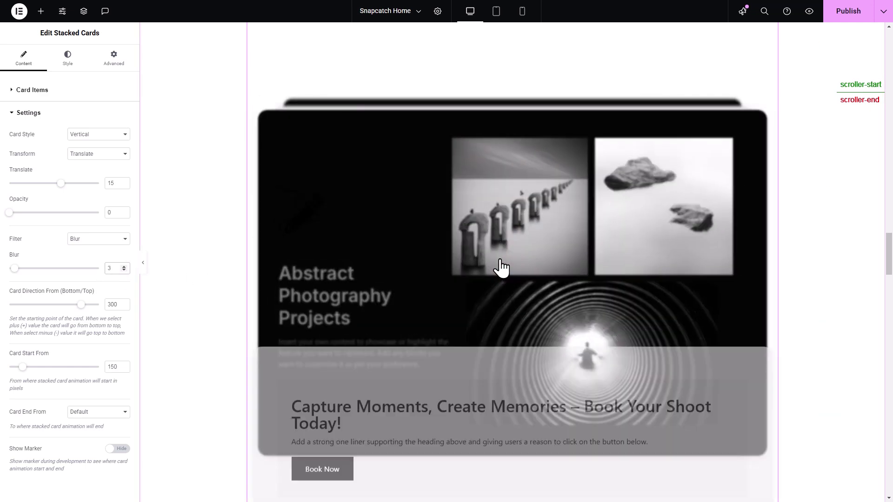
{"action": "scroll", "coordinate": [503, 267], "scroll_direction": "down", "scroll_amount": 5}
{"action": "scroll", "coordinate": [502, 267], "scroll_direction": "down", "scroll_amount": 3}
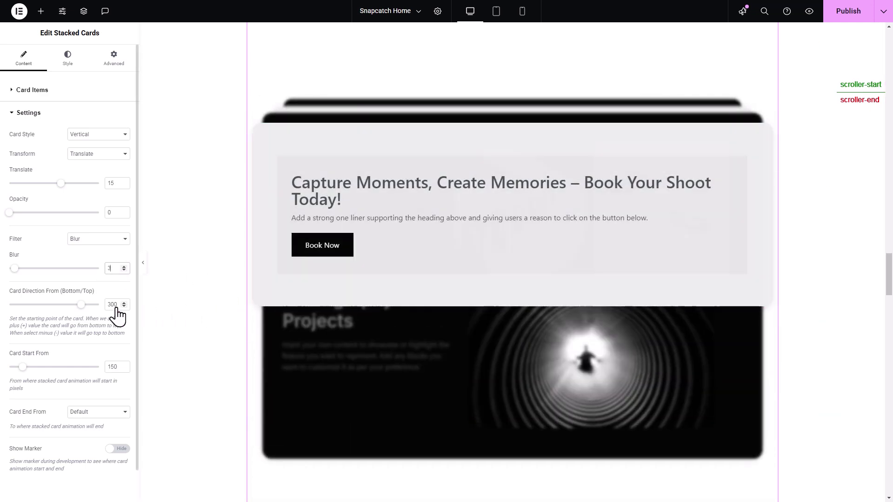
- Set Card Direction From to 250, Card Start From to 100, and try a custom end point
{"action": "left_click", "coordinate": [124, 308]}
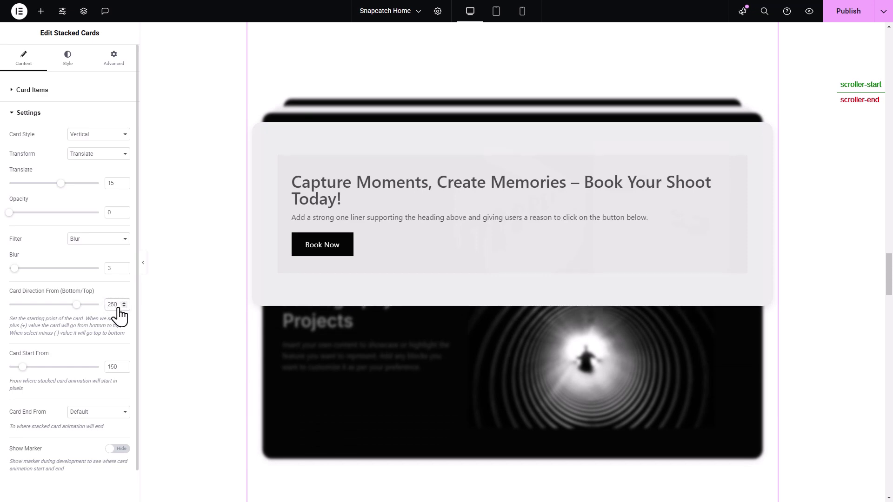
{"action": "left_click", "coordinate": [123, 369]}
{"action": "left_click", "coordinate": [119, 413]}
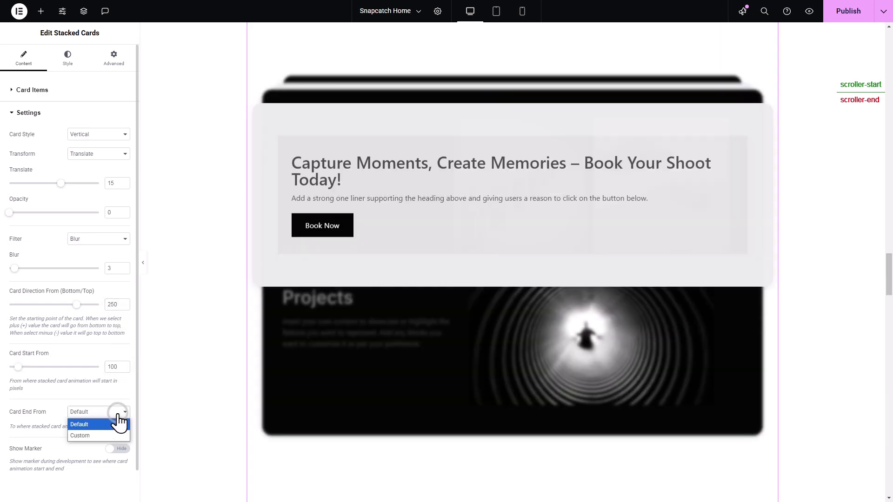
{"action": "left_click", "coordinate": [97, 436]}
{"action": "scroll", "coordinate": [117, 433], "scroll_direction": "down", "scroll_amount": 2}
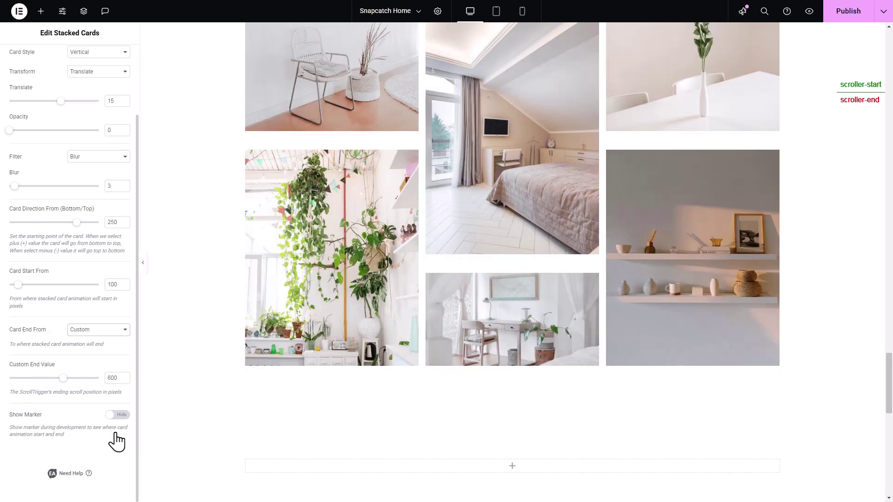
- Preview the start and end markers, then revert Card End From to Default
{"action": "left_click", "coordinate": [121, 419]}
{"action": "scroll", "coordinate": [595, 310], "scroll_direction": "up", "scroll_amount": 5}
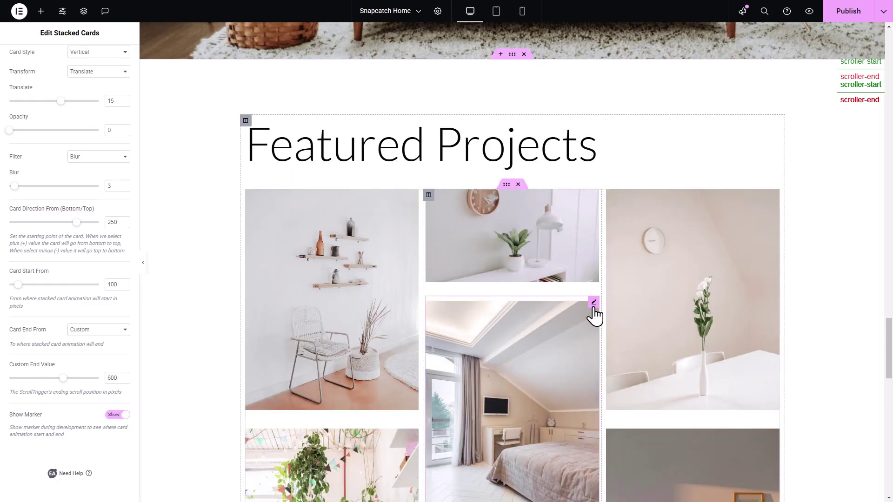
{"action": "scroll", "coordinate": [595, 310], "scroll_direction": "up", "scroll_amount": 5}
{"action": "scroll", "coordinate": [596, 311], "scroll_direction": "up", "scroll_amount": 5}
{"action": "scroll", "coordinate": [596, 311], "scroll_direction": "up", "scroll_amount": 5}
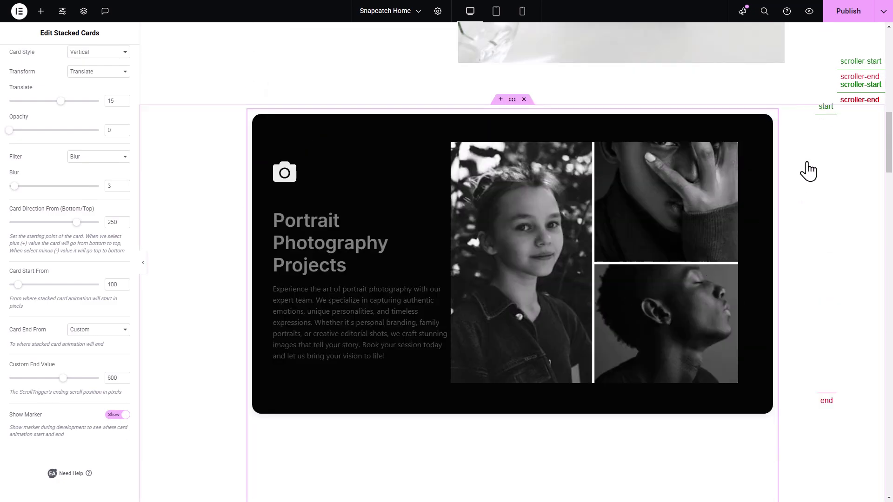
{"action": "mouse_move", "coordinate": [116, 377]}
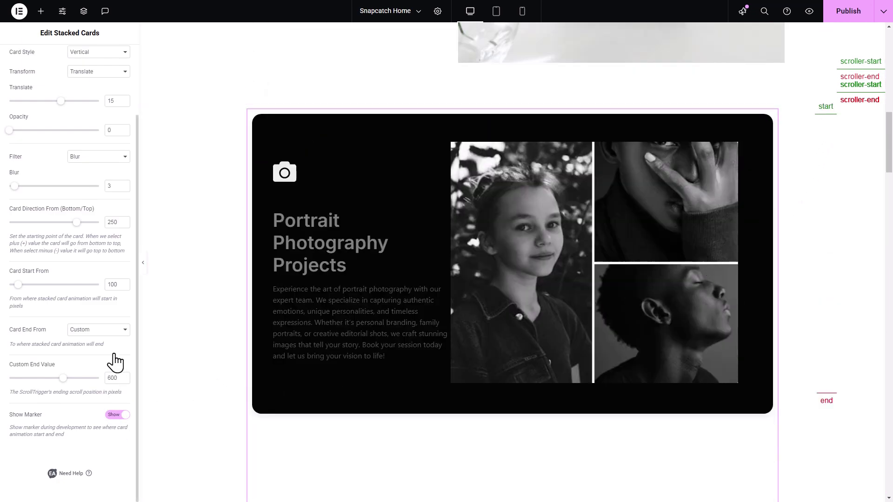
{"action": "left_click", "coordinate": [127, 330]}
{"action": "left_click", "coordinate": [91, 340]}
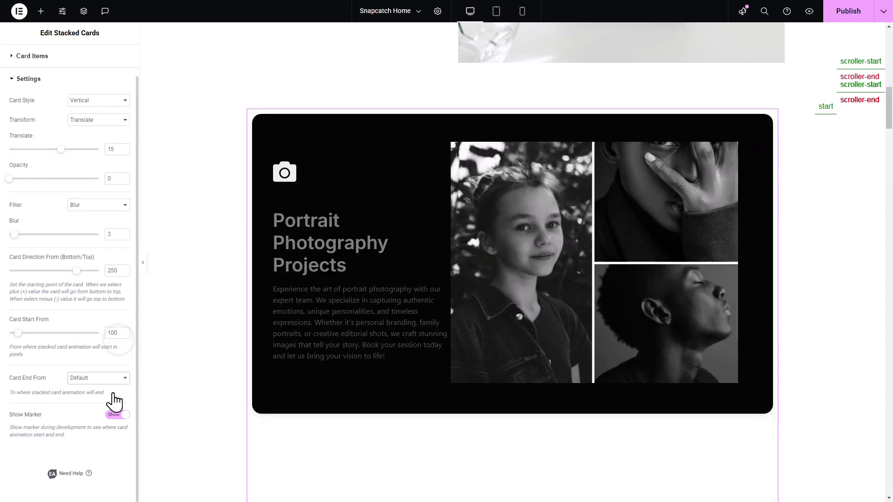
{"action": "left_click", "coordinate": [117, 415]}
- In the Style tab, set the card icon colour to white and adjust the title styling
{"action": "left_click", "coordinate": [68, 56]}
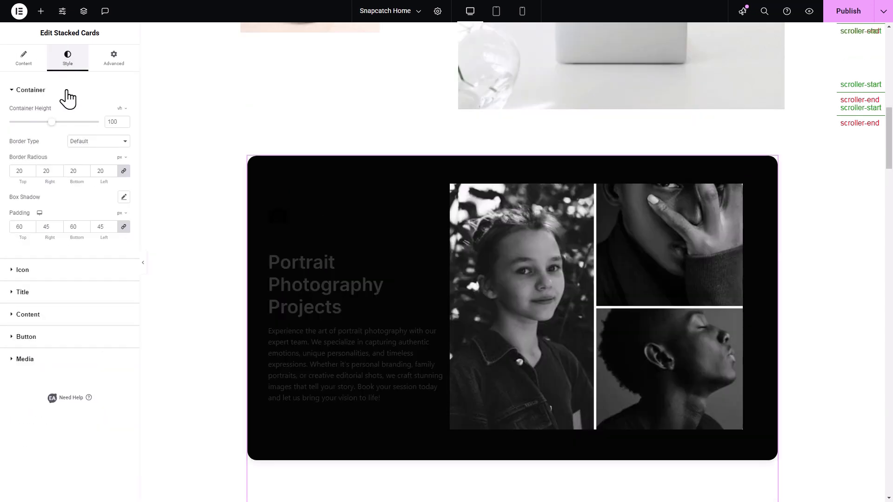
{"action": "left_click", "coordinate": [23, 270]}
{"action": "left_click", "coordinate": [120, 163]}
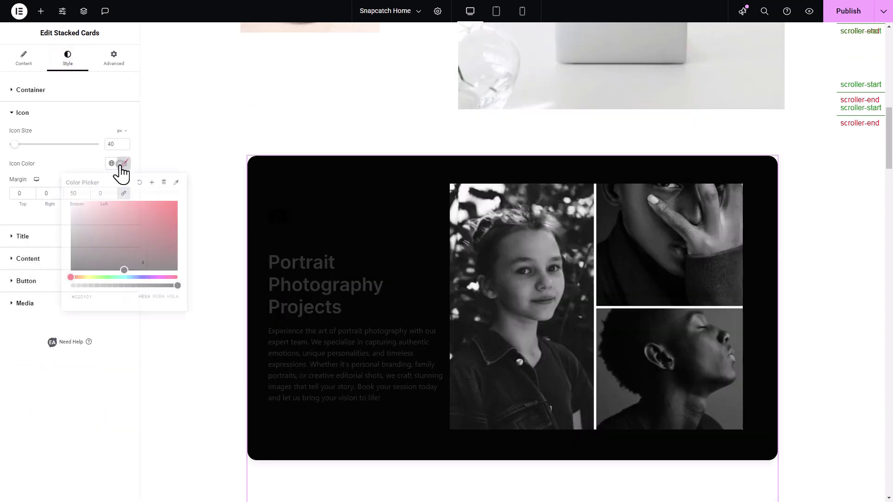
{"action": "left_click", "coordinate": [23, 236]}
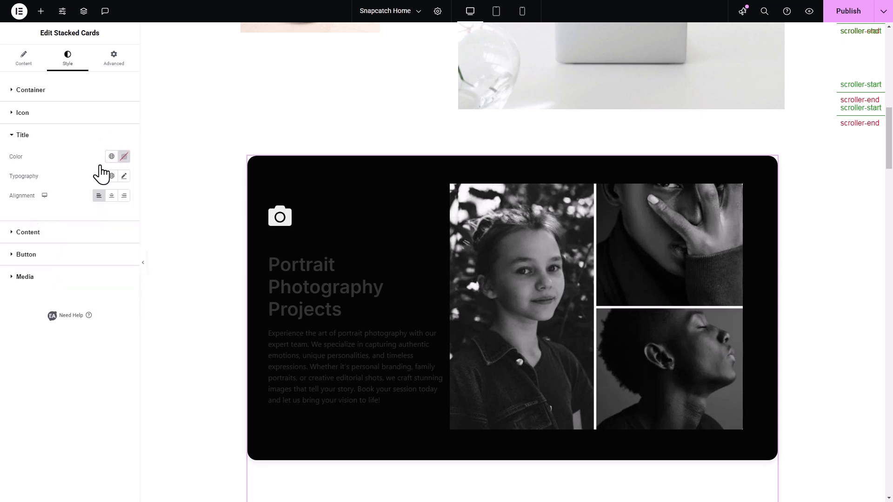
{"action": "left_click", "coordinate": [111, 156]}
- Review the Content, Button and Media styling options without changing them
{"action": "left_click", "coordinate": [28, 230]}
{"action": "left_click", "coordinate": [124, 178]}
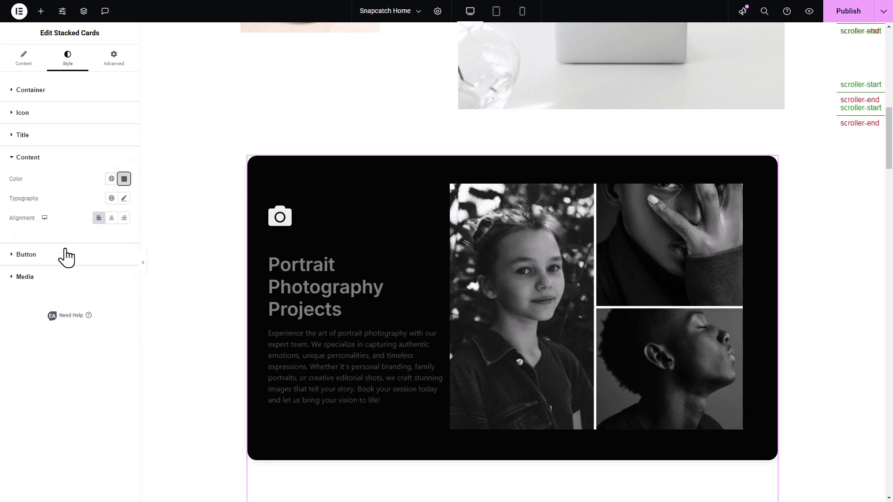
{"action": "left_click", "coordinate": [26, 254]}
{"action": "left_click", "coordinate": [25, 180]}
{"action": "left_click", "coordinate": [25, 202]}
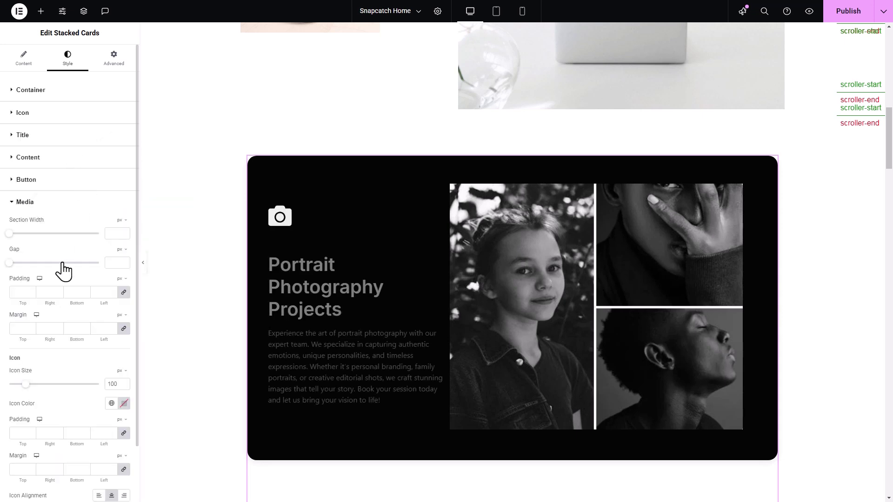
{"action": "scroll", "coordinate": [64, 270], "scroll_direction": "down", "scroll_amount": 2}
{"action": "scroll", "coordinate": [64, 270], "scroll_direction": "up", "scroll_amount": 1}
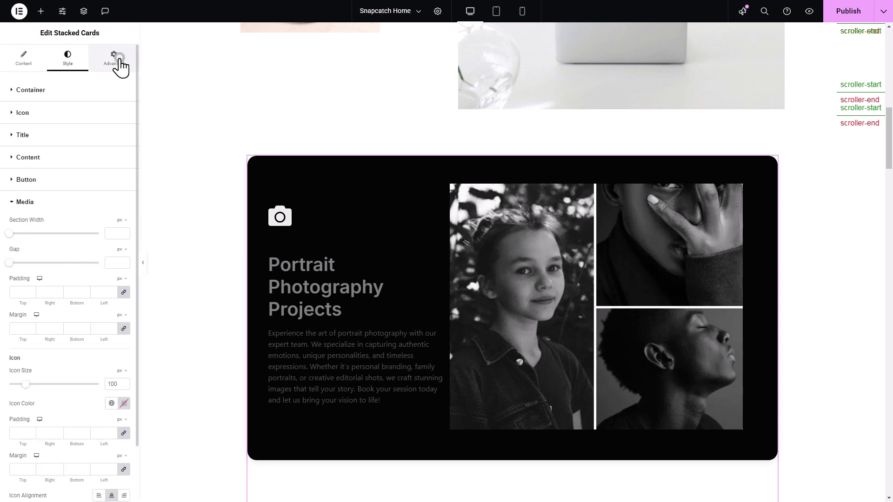
- Set a linked 10 px Margin under the Advanced tab's Layout section
{"action": "left_click", "coordinate": [114, 57]}
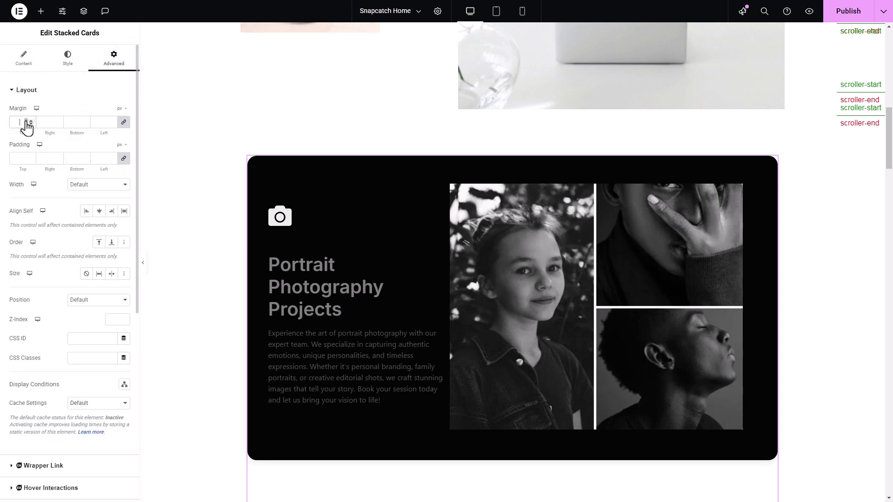
{"action": "type", "text": "10"}
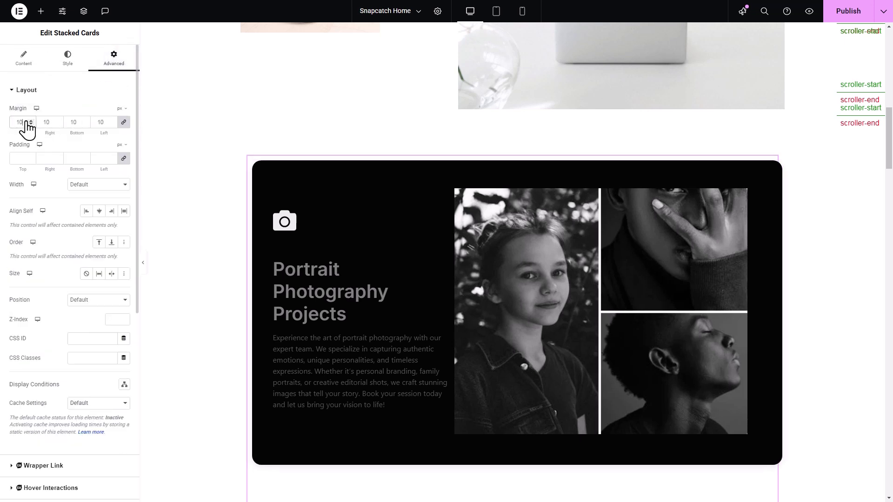
{"action": "left_click", "coordinate": [21, 91]}
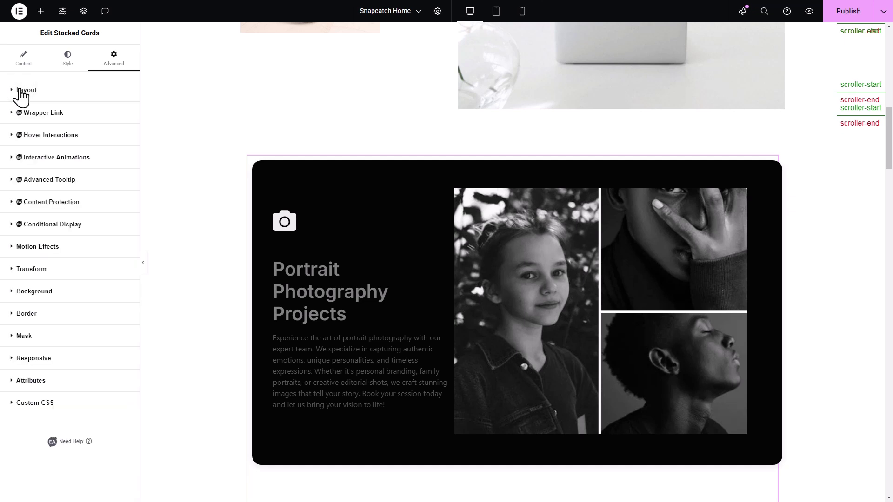
- Publish the Snapcatch Home page
{"action": "left_click", "coordinate": [836, 17]}
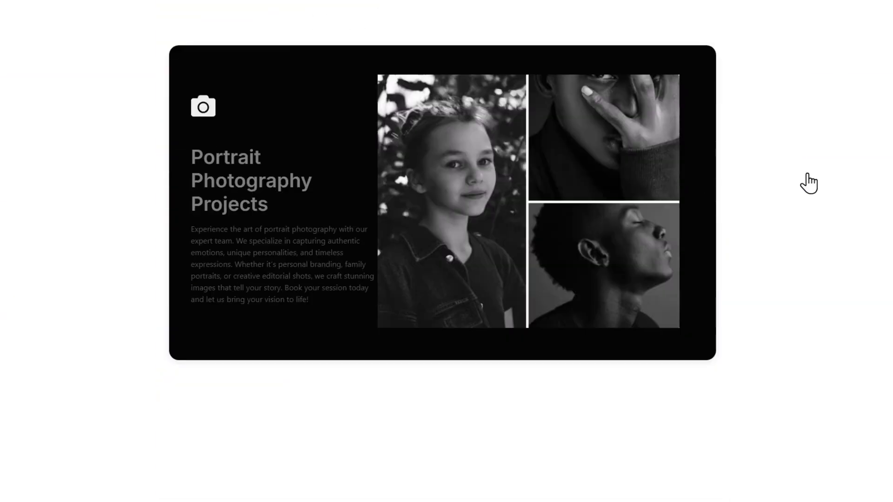
{"action": "scroll", "coordinate": [809, 183], "scroll_direction": "down", "scroll_amount": 1}
{"action": "scroll", "coordinate": [809, 183], "scroll_direction": "down", "scroll_amount": 3}
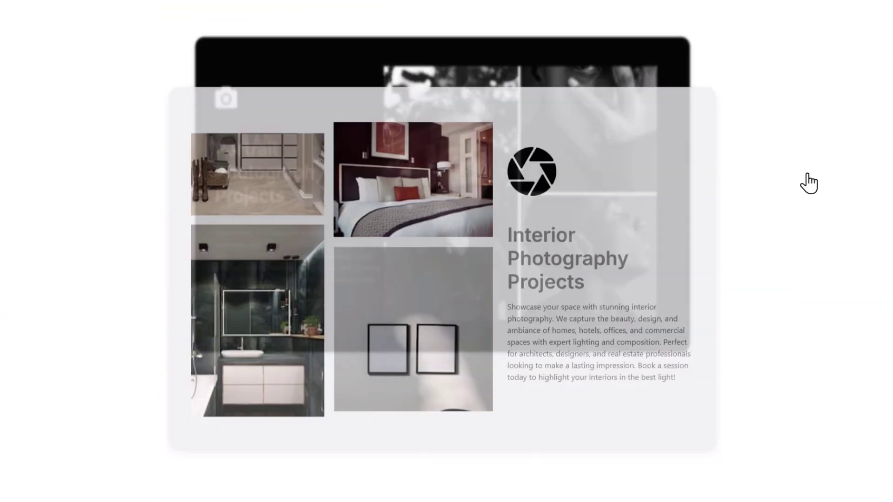
{"action": "scroll", "coordinate": [809, 183], "scroll_direction": "down", "scroll_amount": 2}
{"action": "scroll", "coordinate": [809, 183], "scroll_direction": "down", "scroll_amount": 2}
{"action": "scroll", "coordinate": [810, 183], "scroll_direction": "down", "scroll_amount": 3}
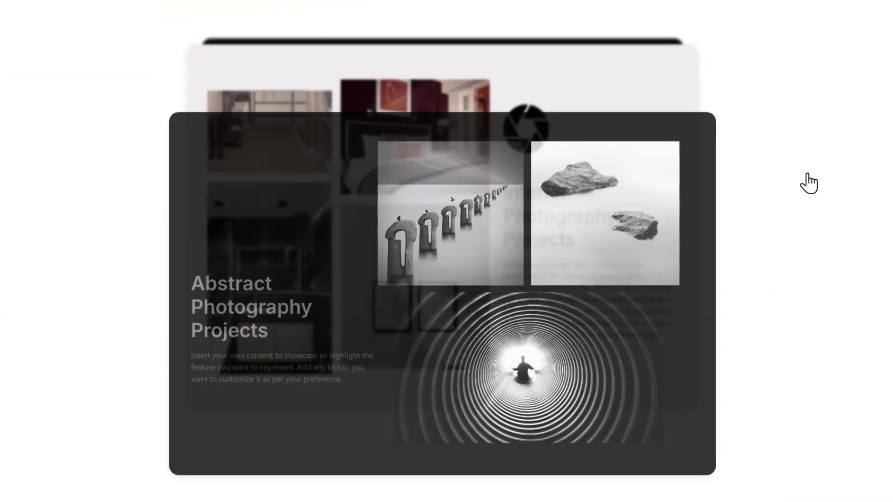
{"action": "scroll", "coordinate": [809, 182], "scroll_direction": "down", "scroll_amount": 3}
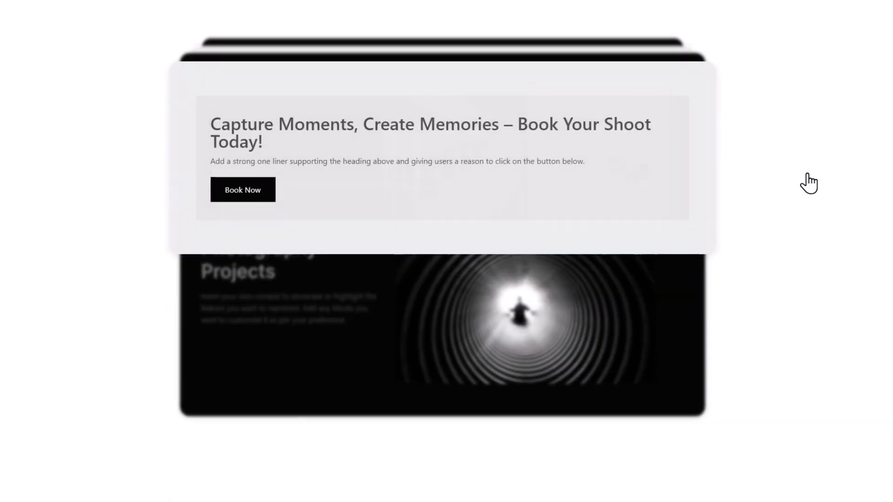
{"action": "scroll", "coordinate": [810, 182], "scroll_direction": "up", "scroll_amount": 3}
{"action": "scroll", "coordinate": [810, 183], "scroll_direction": "up", "scroll_amount": 3}
{"action": "scroll", "coordinate": [809, 182], "scroll_direction": "up", "scroll_amount": 3}
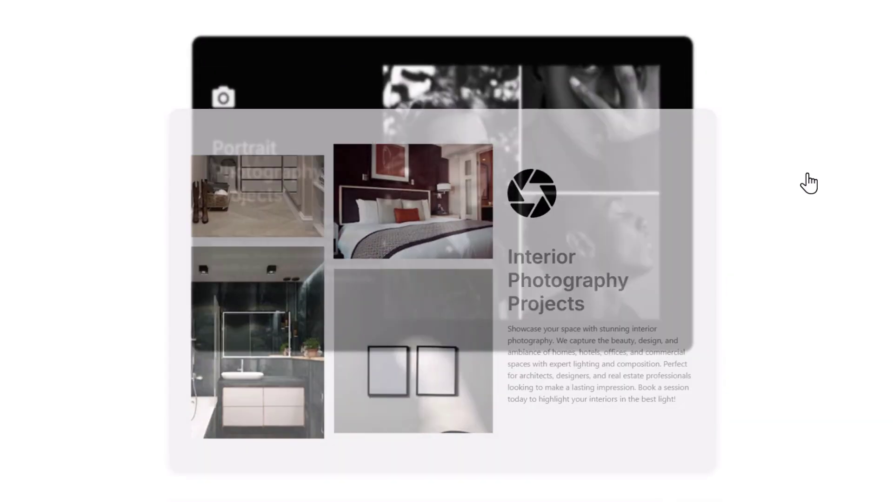